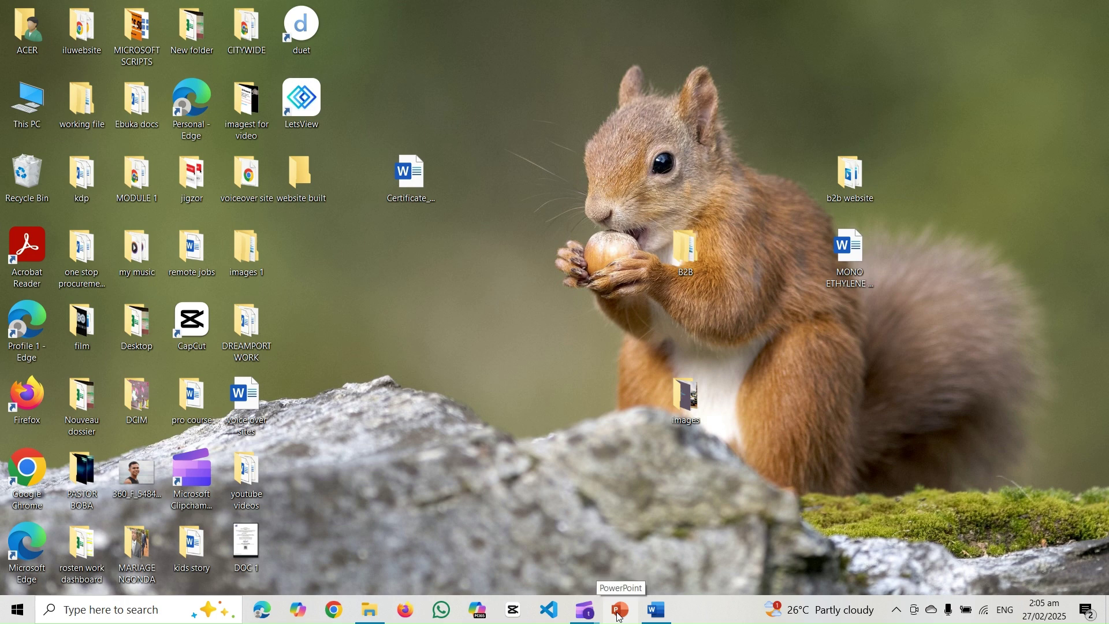
Step: Launch PowerPoint from the desktop
left_click(624, 611)
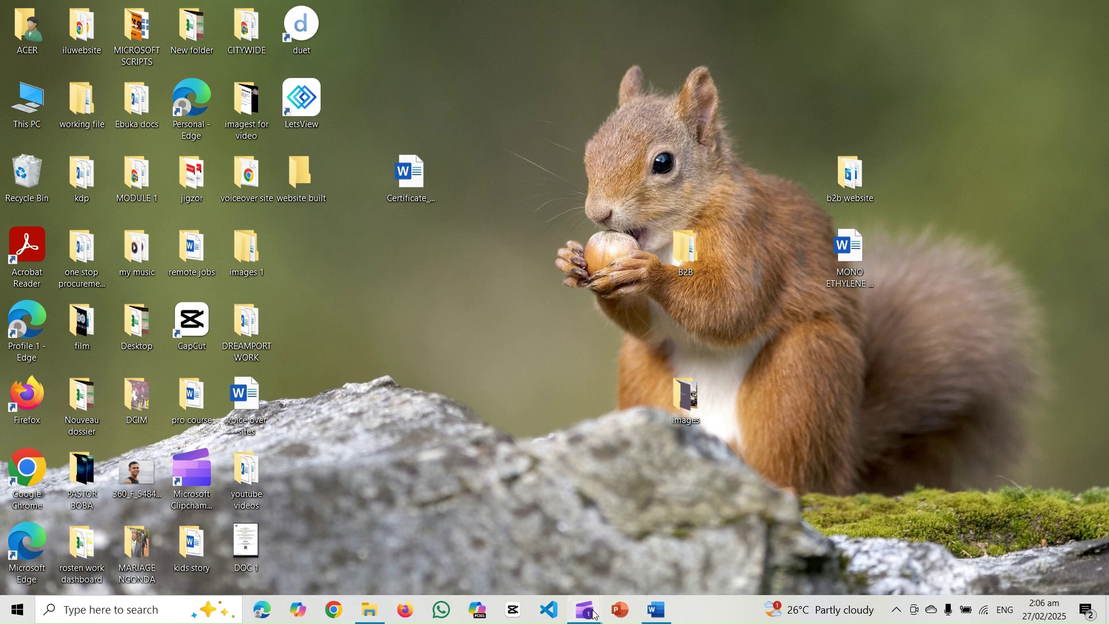
mouse_move(594, 614)
left_click(692, 554)
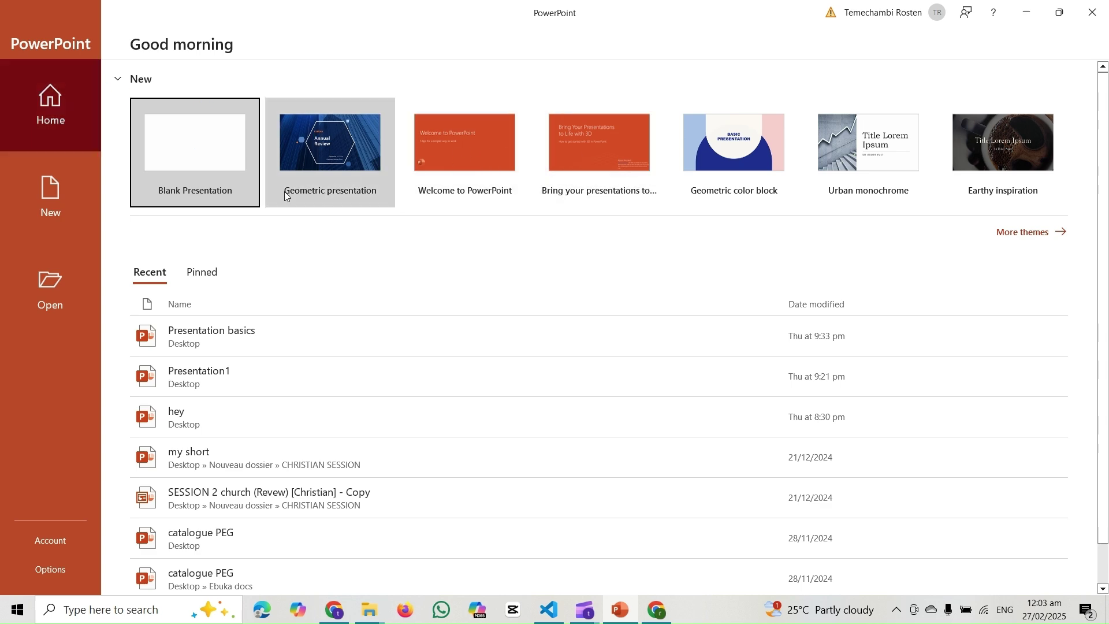
Step: Browse the start page and the new-presentation templates, previewing Geometric color block and Urban monochrome
left_click(71, 193)
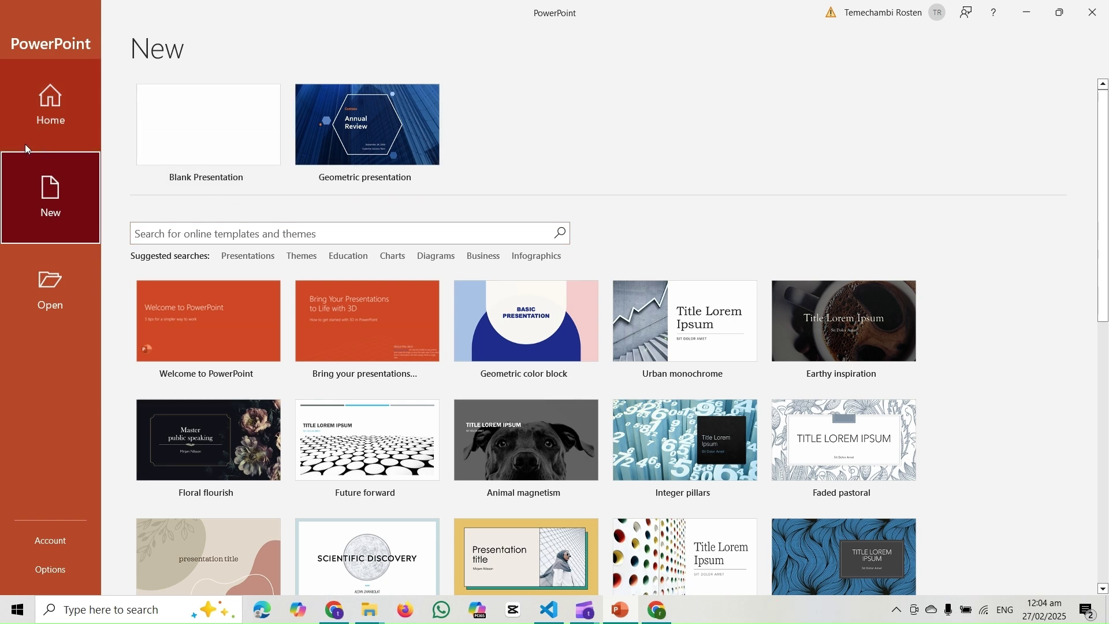
left_click(64, 116)
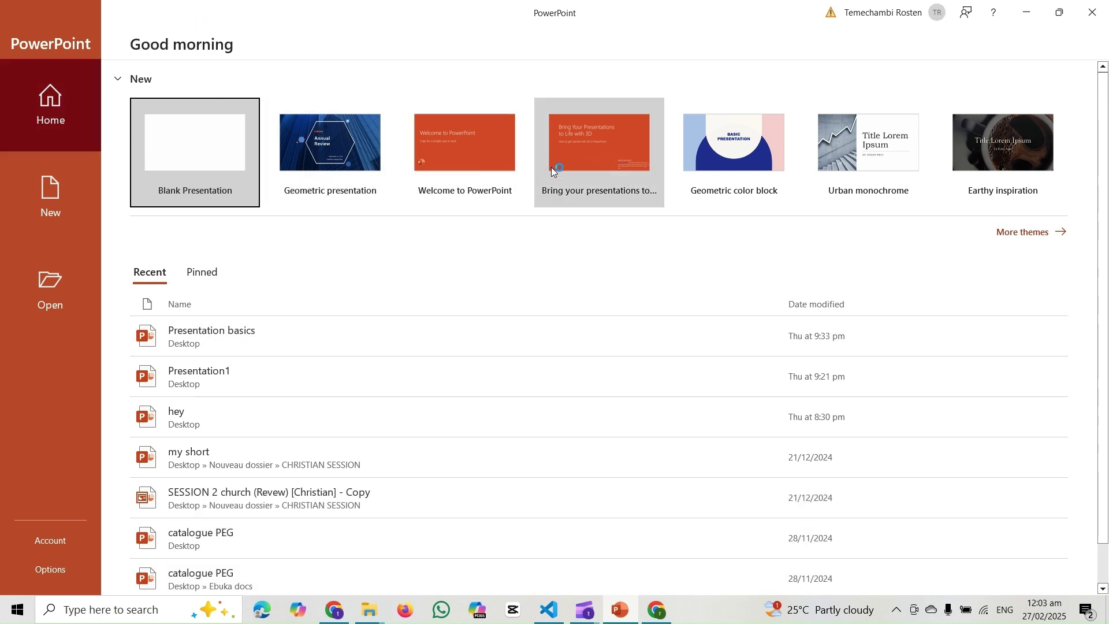
left_click(71, 199)
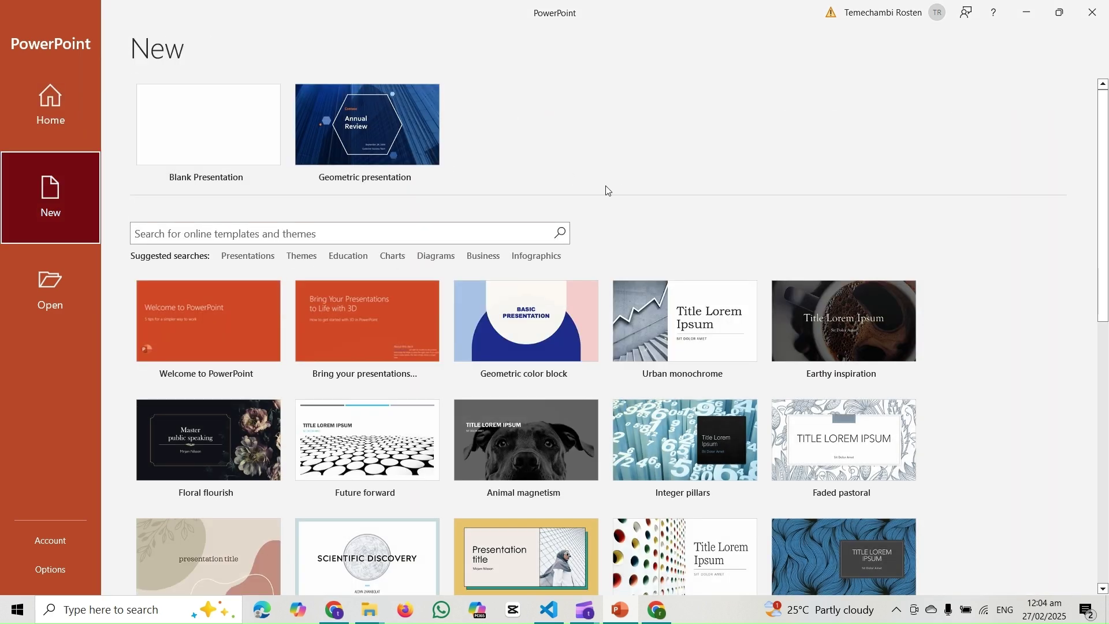
left_click(63, 116)
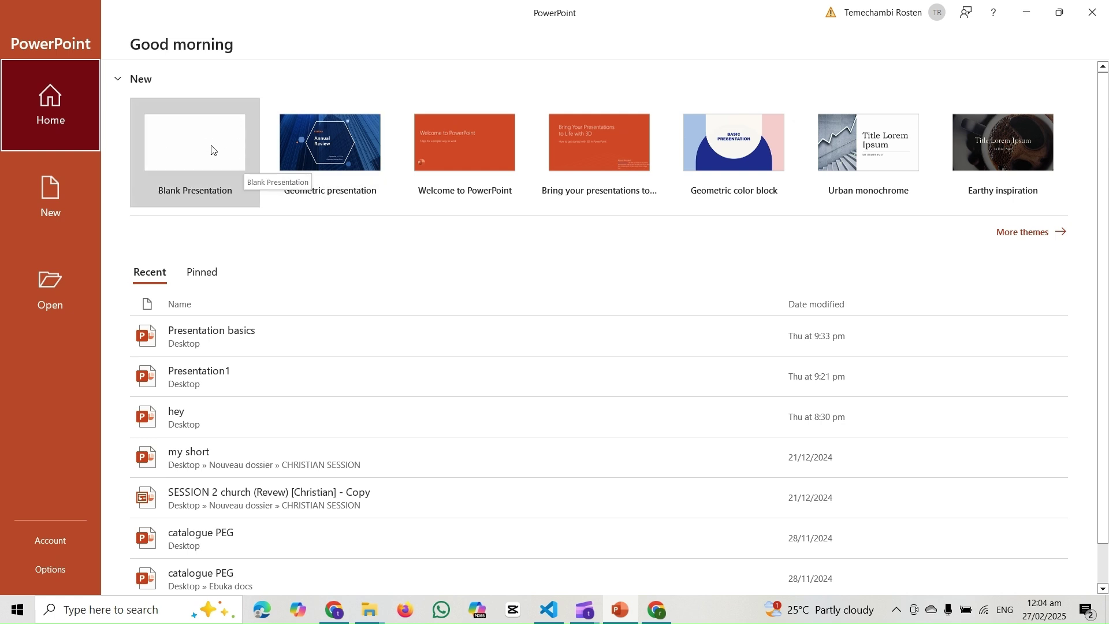
left_click(60, 192)
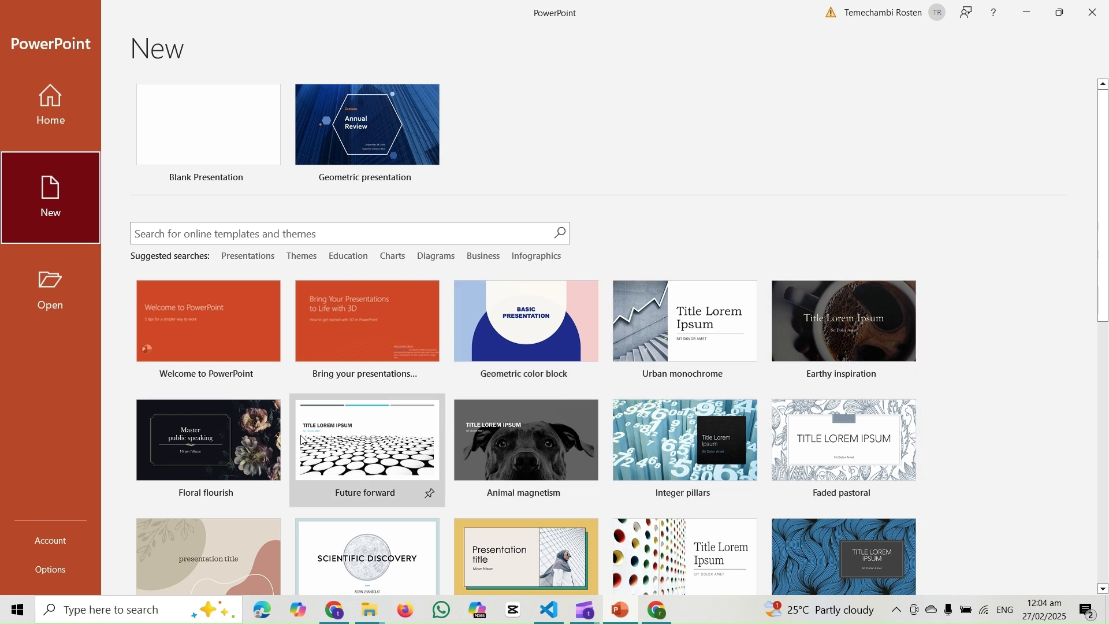
left_click(532, 363)
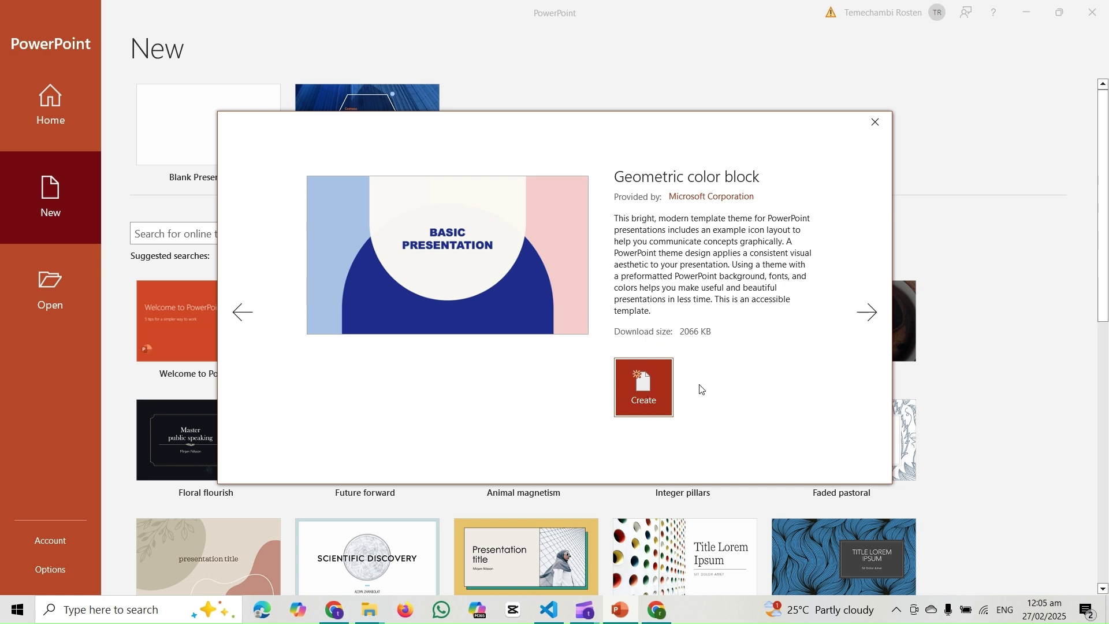
left_click(866, 312)
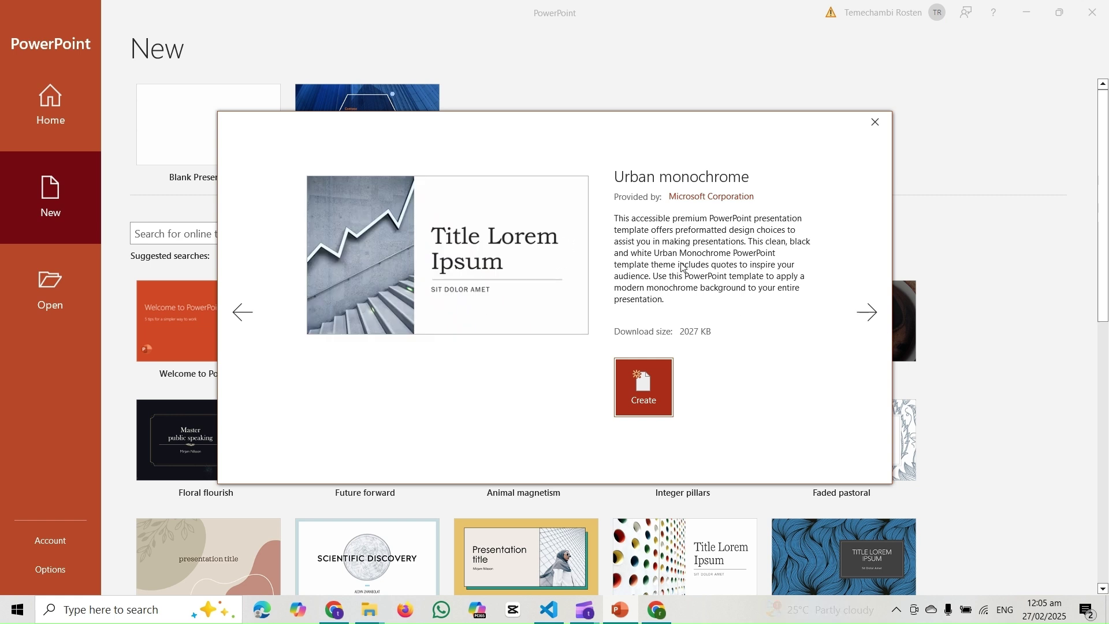
left_click(872, 126)
Step: Search the online templates and themes using the suggested Business category
left_click(331, 235)
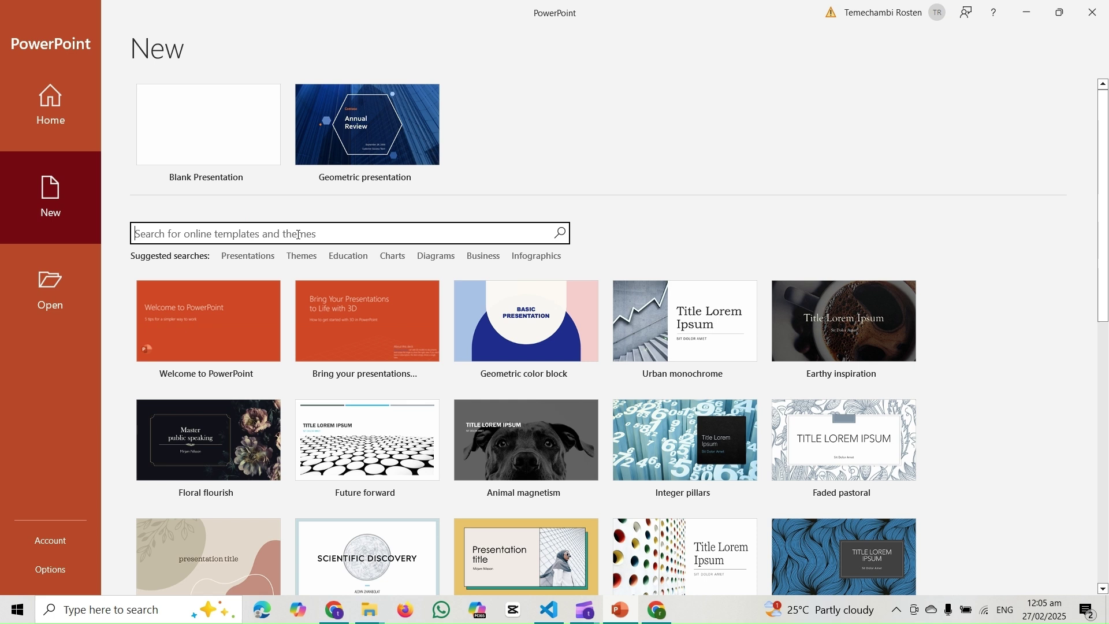
type("bui")
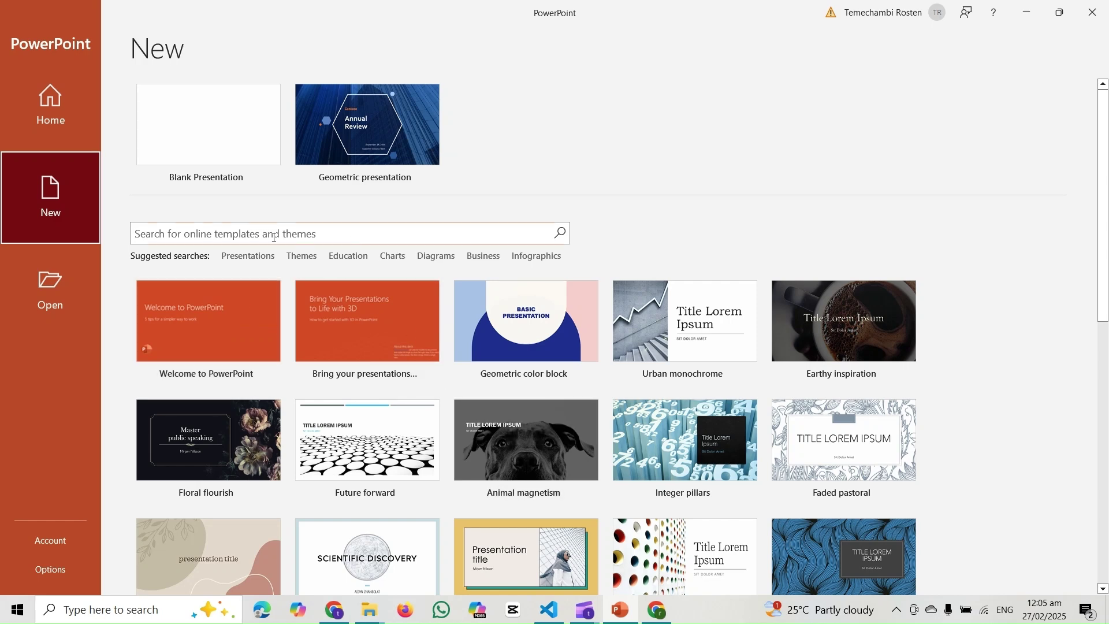
left_click(481, 258)
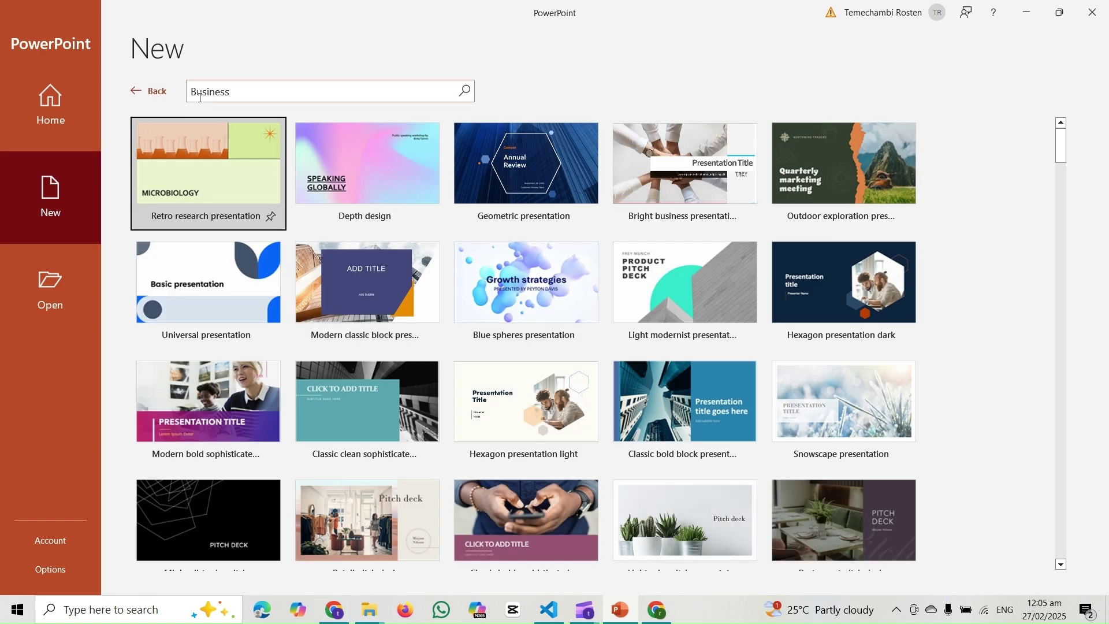
Step: Create a new blank presentation
left_click(46, 126)
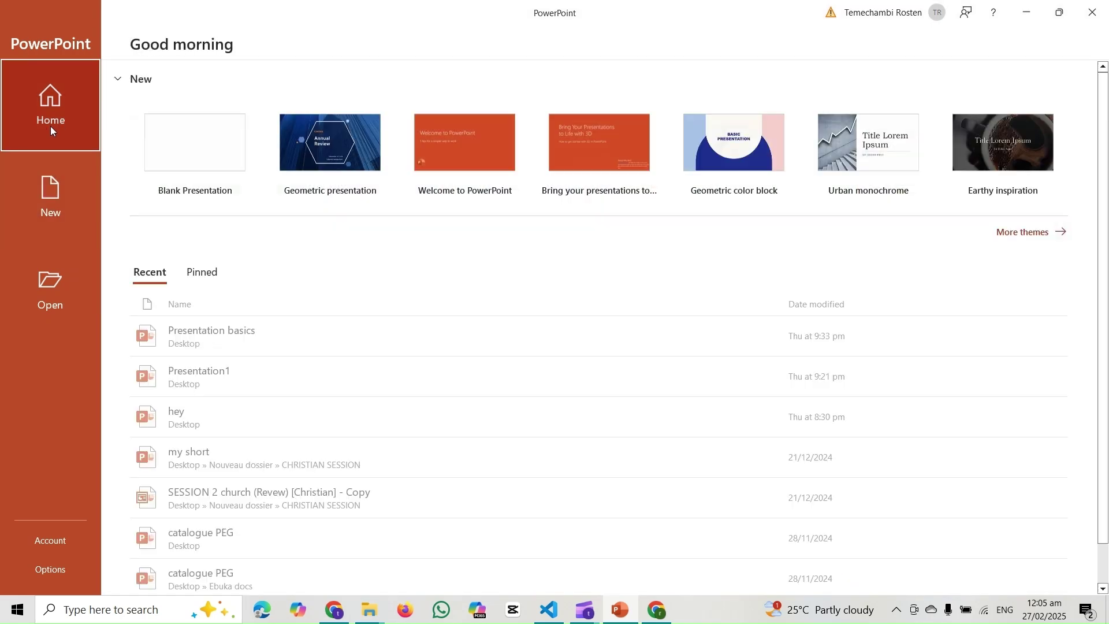
left_click(218, 141)
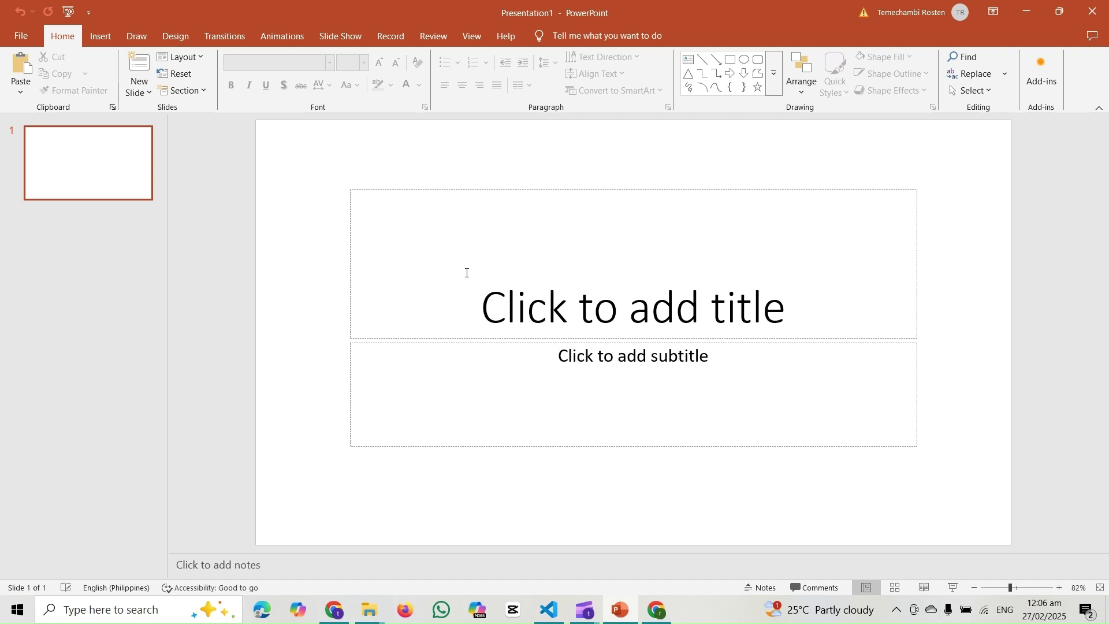
left_click(101, 36)
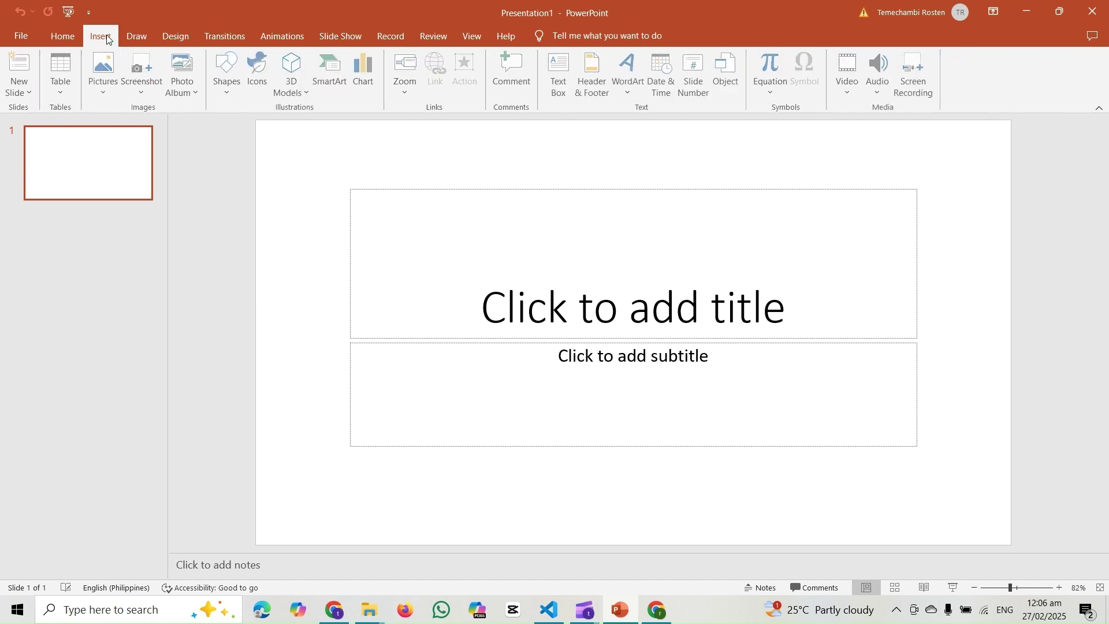
left_click(146, 34)
left_click(185, 37)
left_click(215, 33)
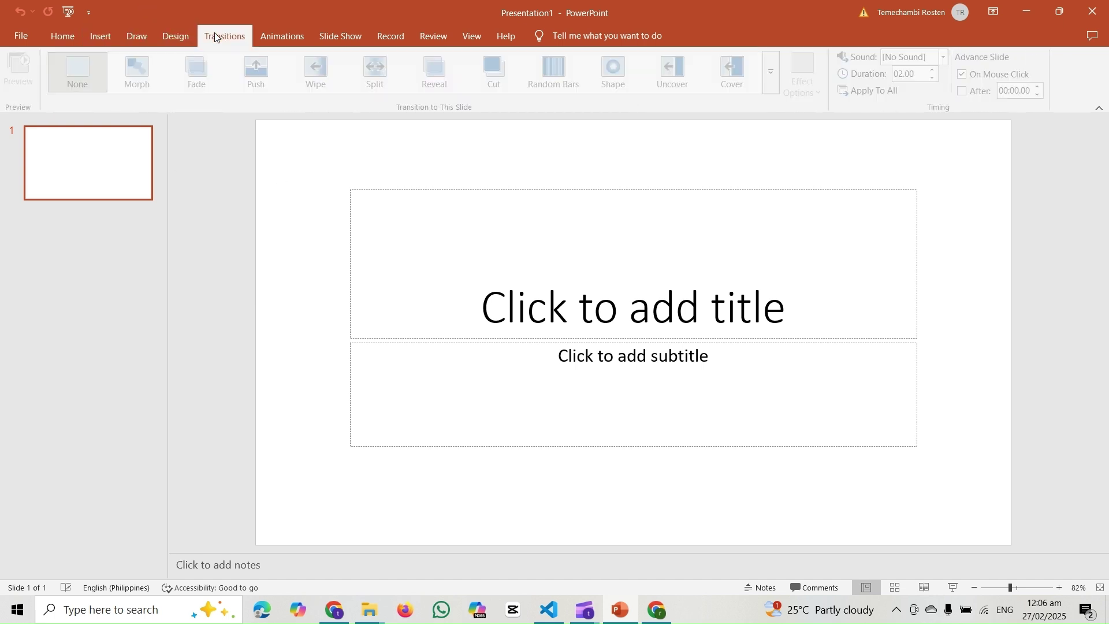
left_click(55, 34)
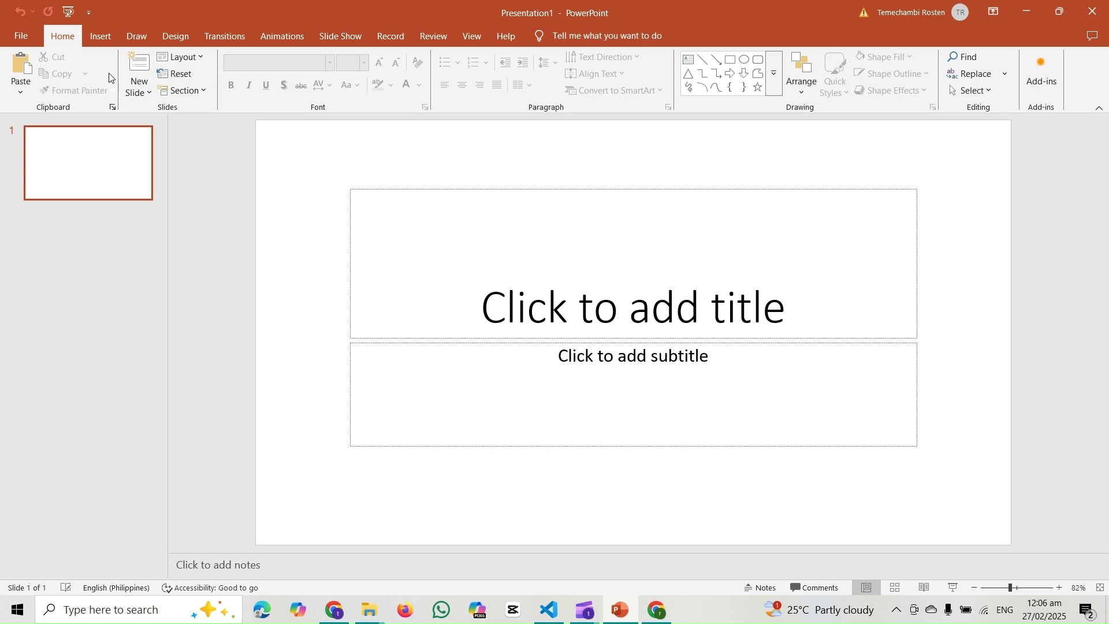
left_click(182, 36)
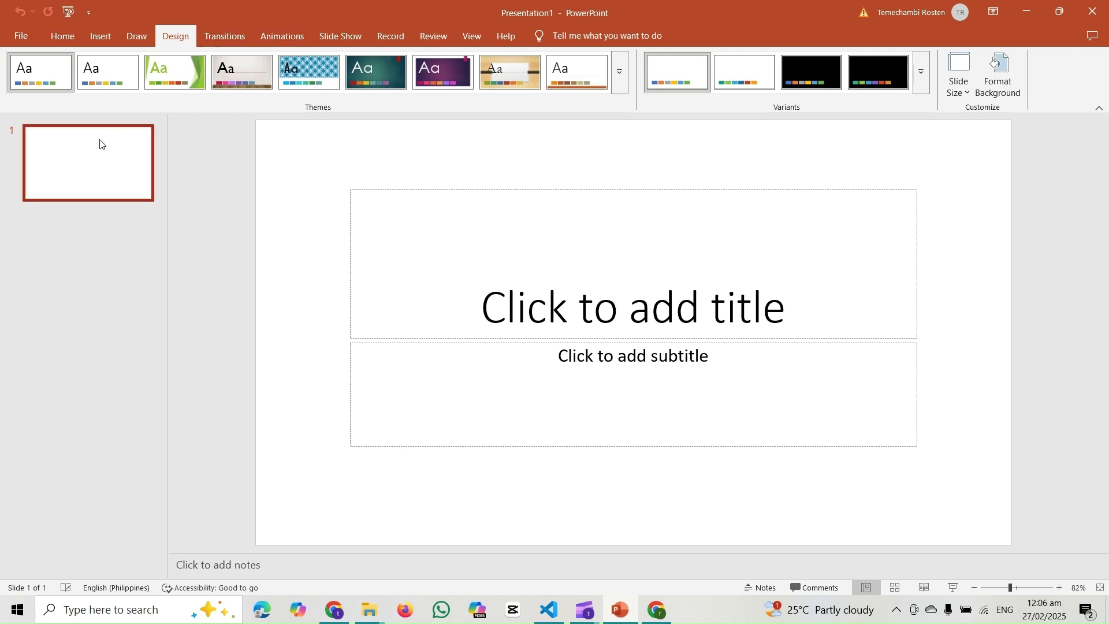
left_click(62, 39)
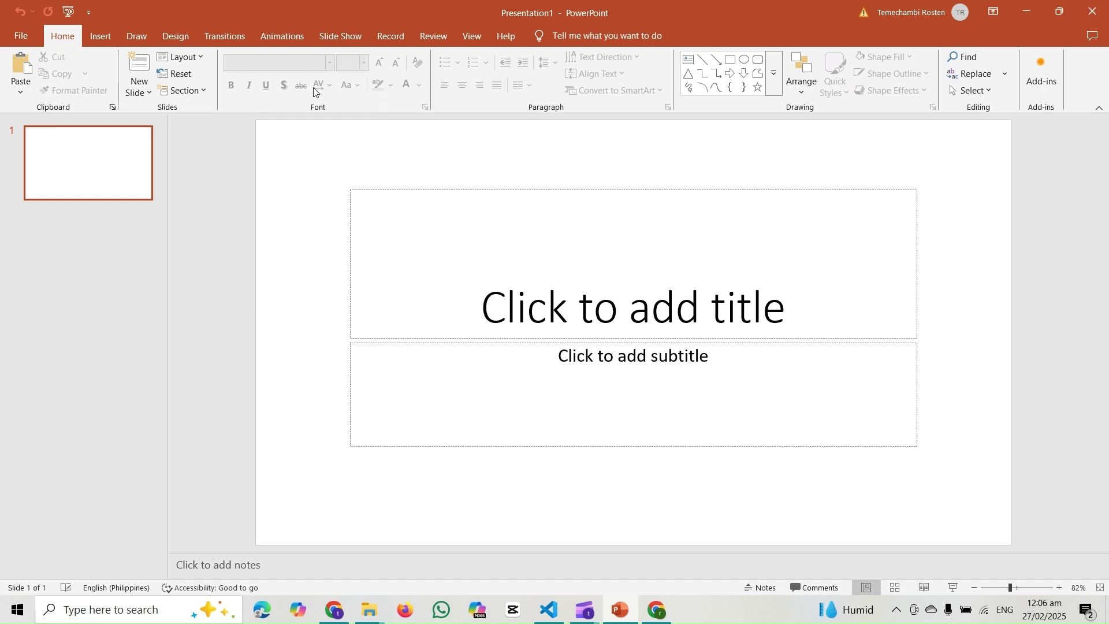
Step: Examine the full Font settings for the title placeholder, leaving them without making changes
left_click(466, 213)
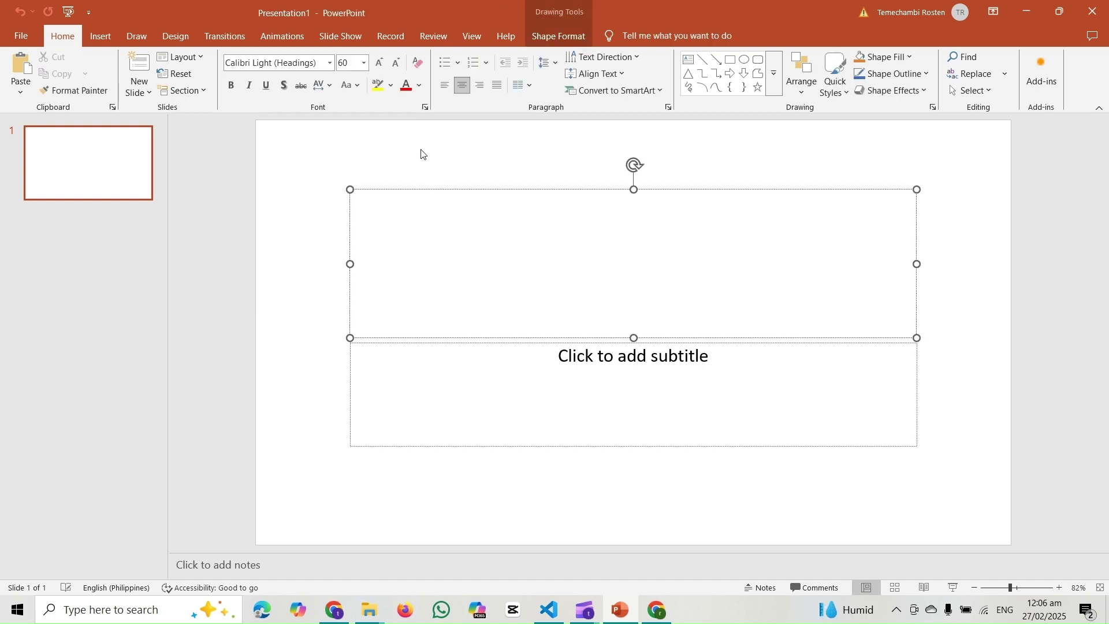
left_click(425, 109)
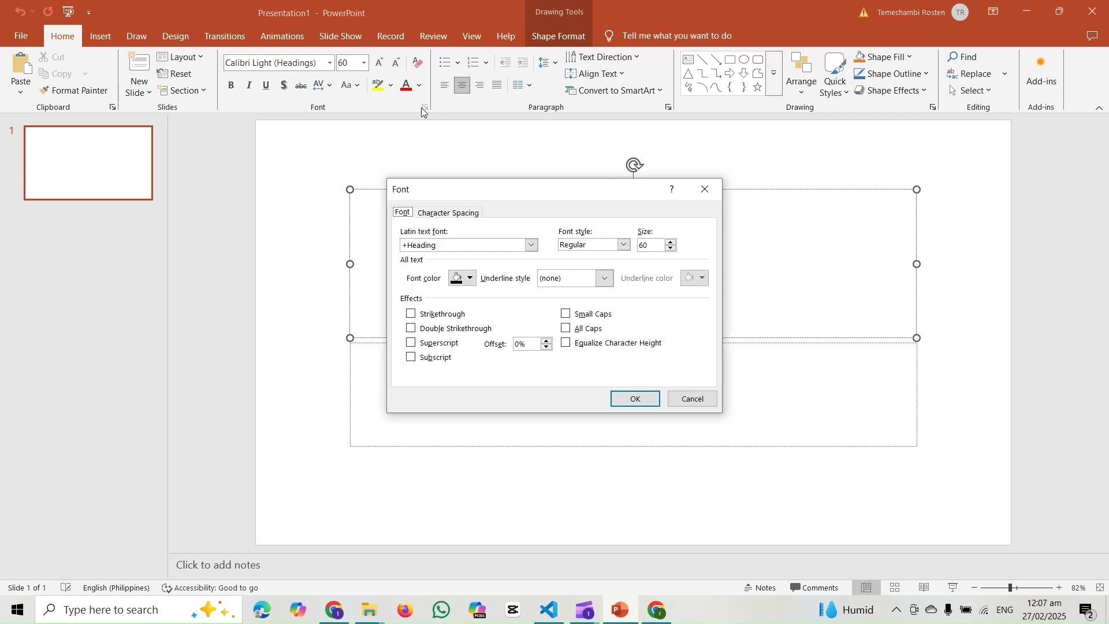
left_click(452, 251)
left_click(705, 190)
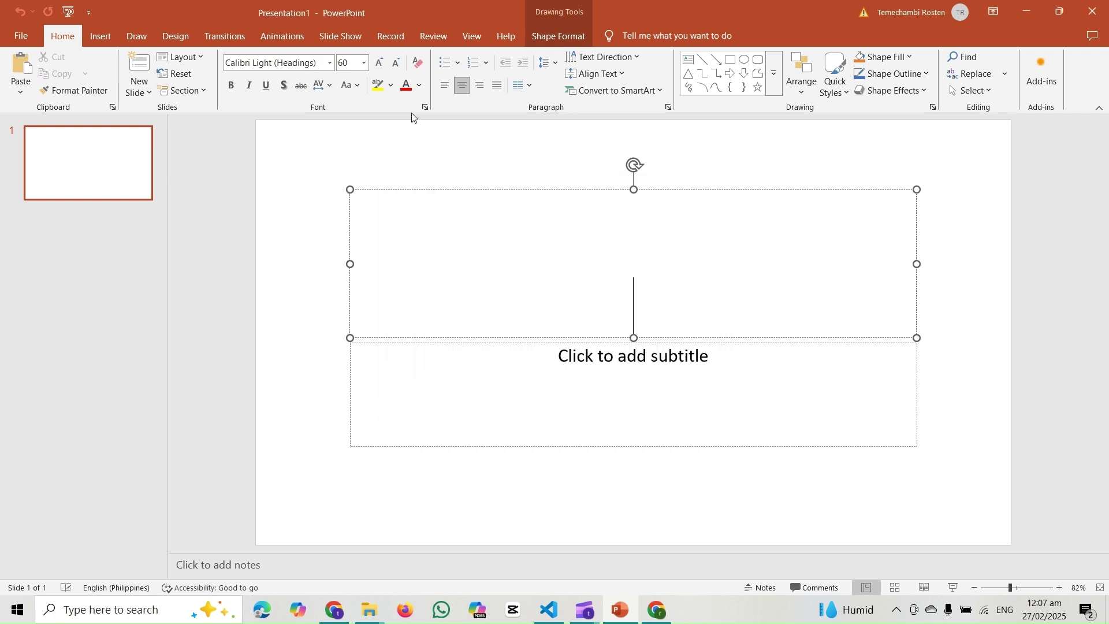
left_click(134, 36)
left_click(224, 36)
left_click(63, 40)
left_click(316, 262)
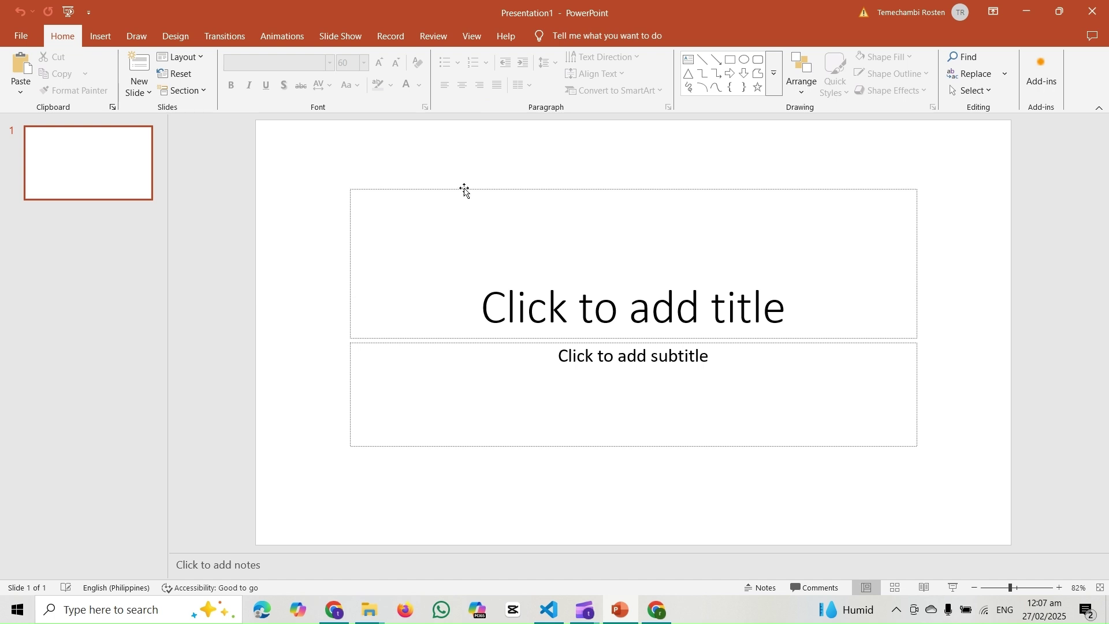